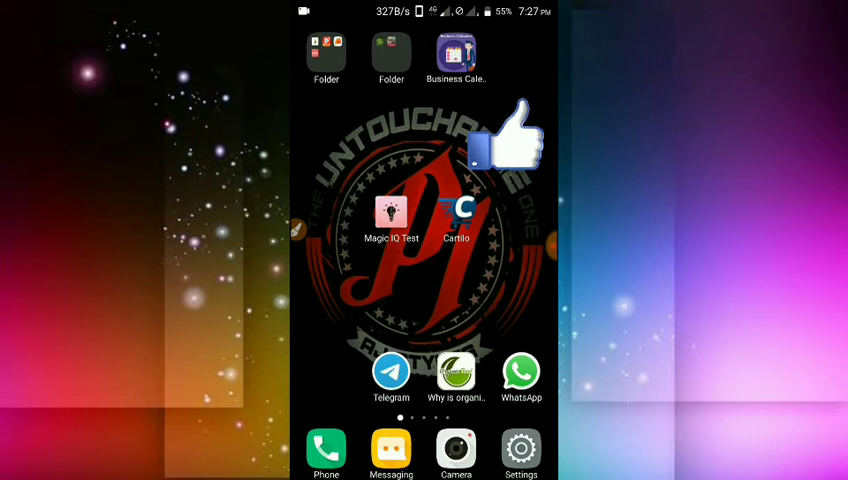
- Launch Magic IQ Test from its home-screen icon to reach the Start Test screen
mouse_move(456, 55)
left_mouse_down()
mouse_move(459, 90)
mouse_move(456, 55)
left_mouse_up()
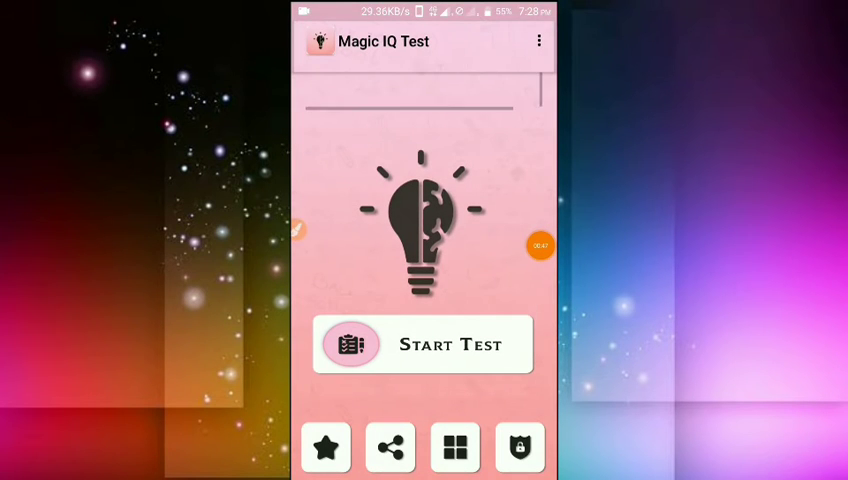
- Choose Task from the overflow menu to show the 0/40, 0/1 and 0/3 counters
left_click_drag(357, 64, 355, 141)
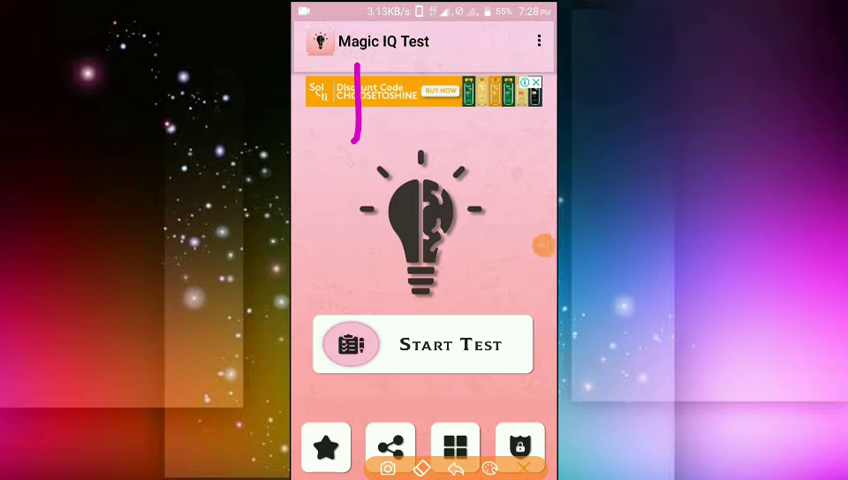
left_click(523, 468)
left_click(302, 230)
left_click_drag(545, 48, 496, 89)
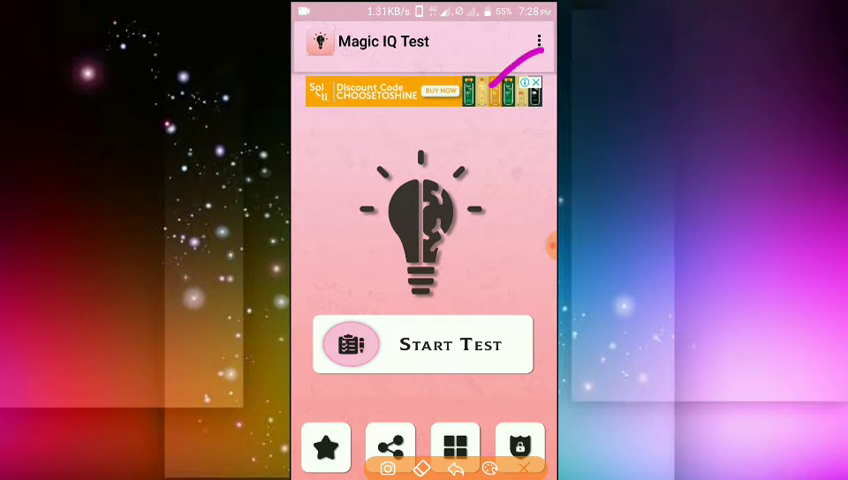
left_click(523, 468)
left_click(539, 41)
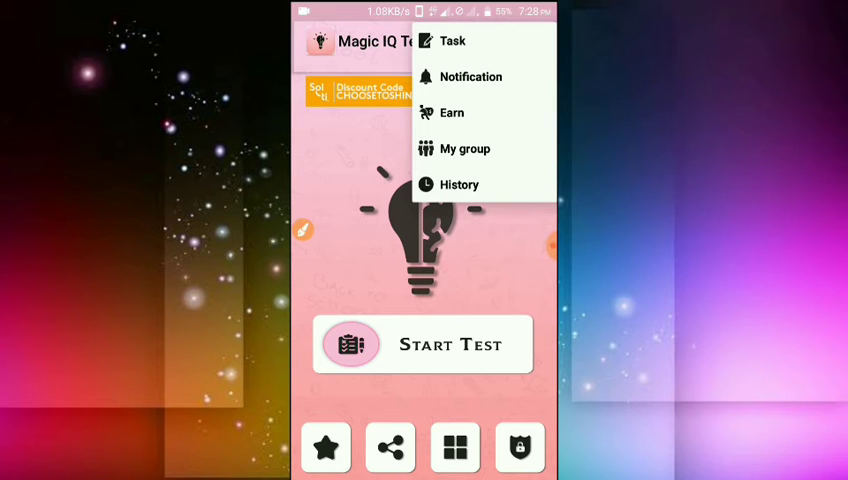
left_click(452, 41)
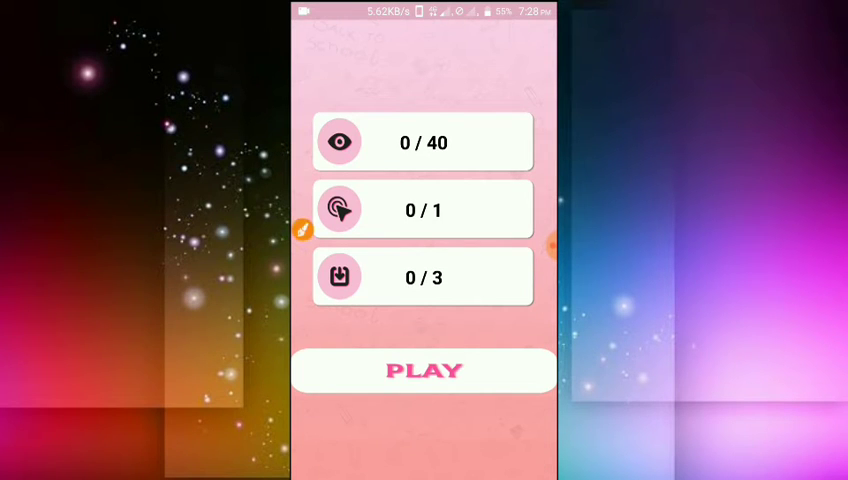
- Play one interstitial ad through and close it, raising the first counter to 1/40
left_click(302, 230)
left_click_drag(361, 133, 407, 104)
left_click_drag(357, 200, 403, 182)
mouse_move(362, 258)
left_mouse_down()
mouse_move(364, 285)
mouse_move(415, 237)
left_mouse_up()
mouse_move(397, 348)
left_mouse_down()
mouse_move(398, 358)
mouse_move(458, 316)
left_mouse_up()
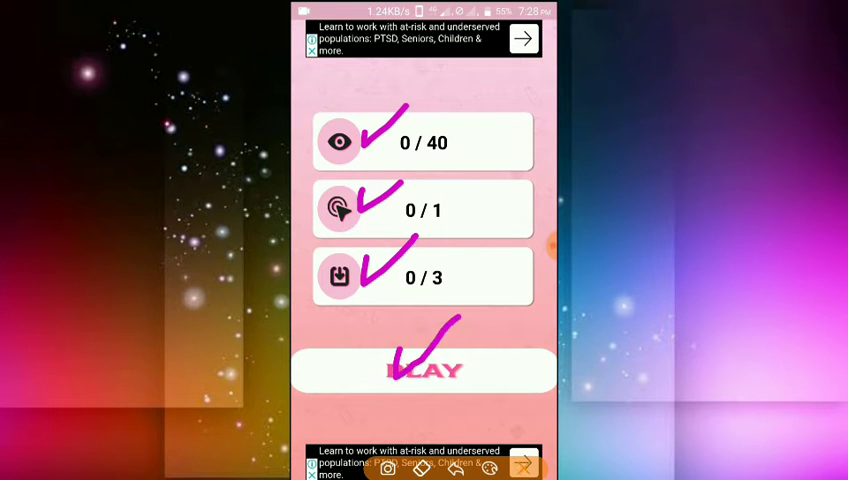
left_click(523, 466)
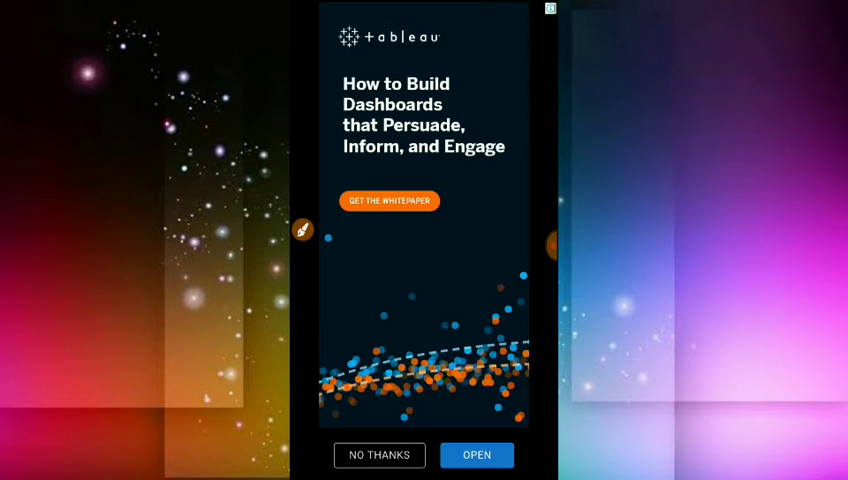
left_click(379, 455)
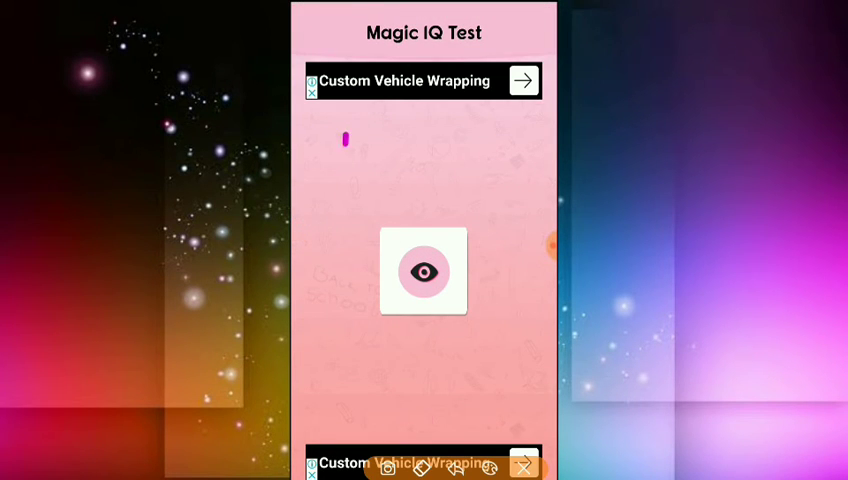
left_click_drag(345, 145, 347, 198)
left_click_drag(357, 423, 330, 352)
left_click(523, 468)
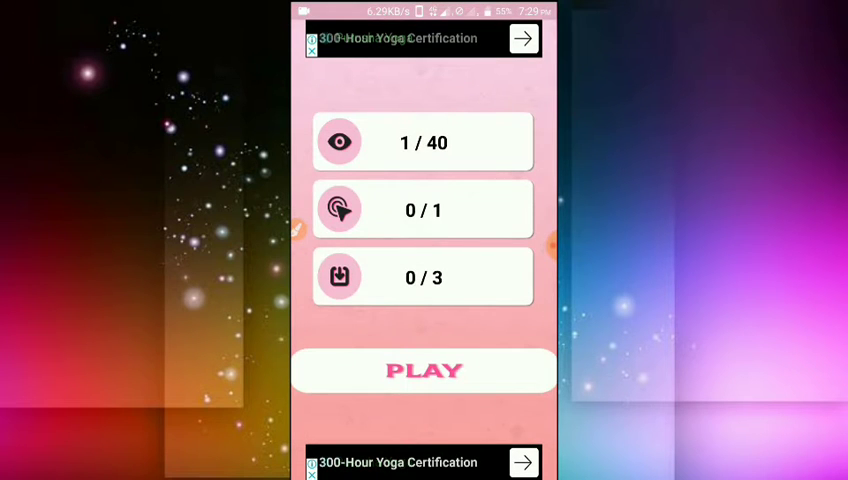
- Go back to the main screen and choose Earn to open Wallet $ Payment
key("Escape")
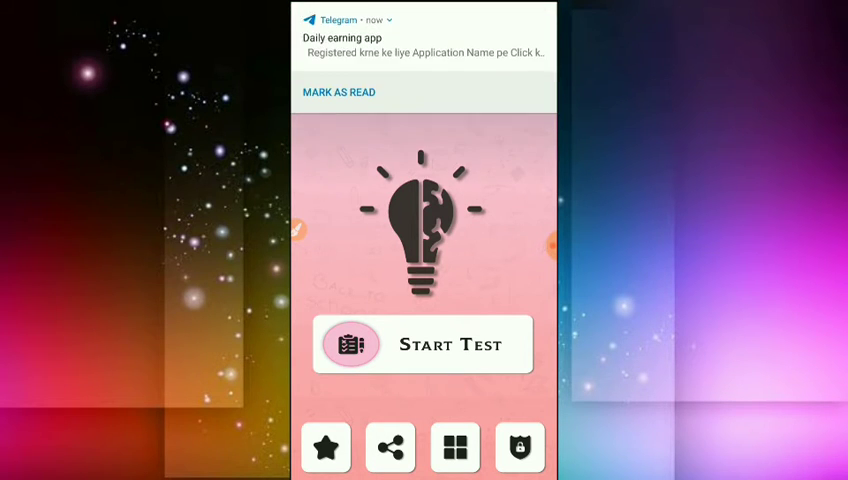
left_click(539, 41)
left_click(460, 112)
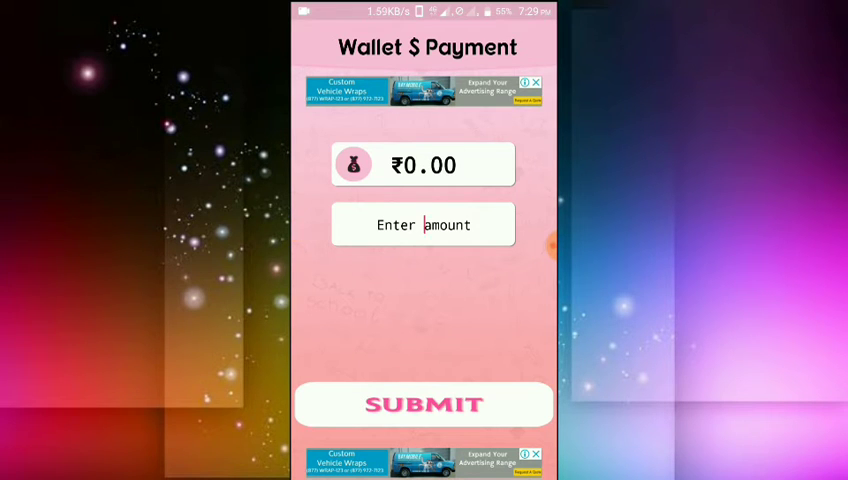
- Review the ₹0.00 wallet balance, then return to the phone's home screen
left_click_drag(372, 158, 458, 132)
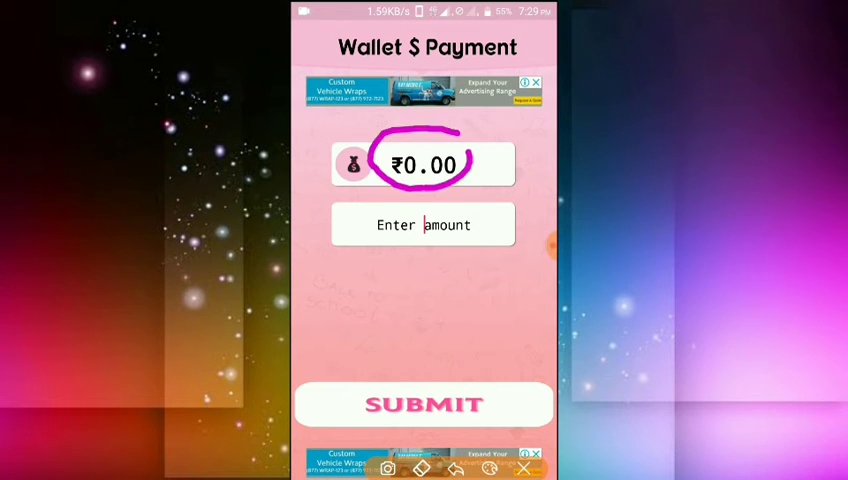
left_click(399, 209)
left_click_drag(390, 210, 450, 197)
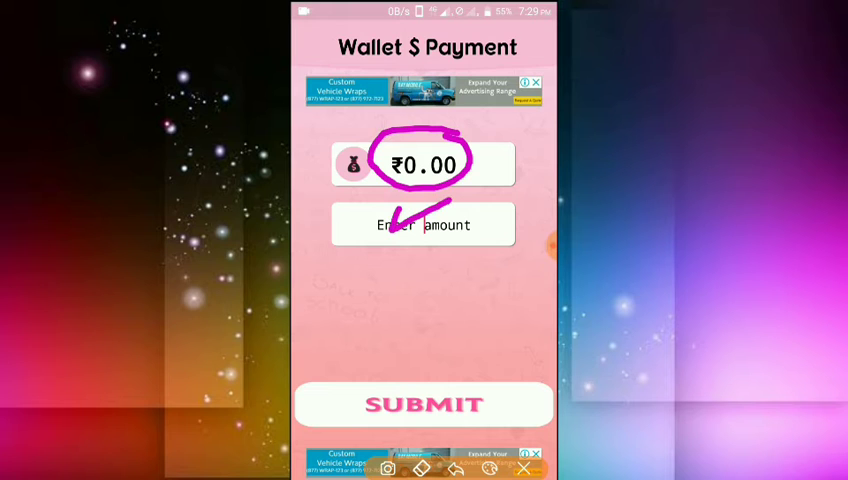
left_click_drag(384, 378, 458, 352)
left_click(523, 468)
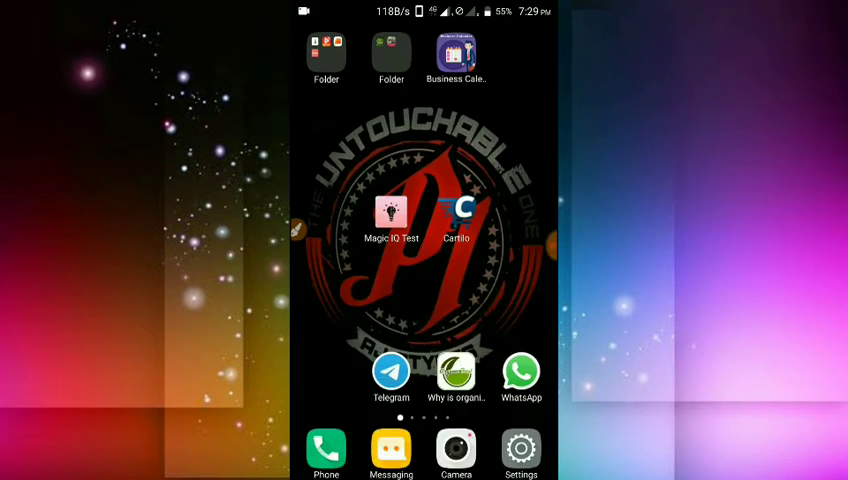
left_click(456, 212)
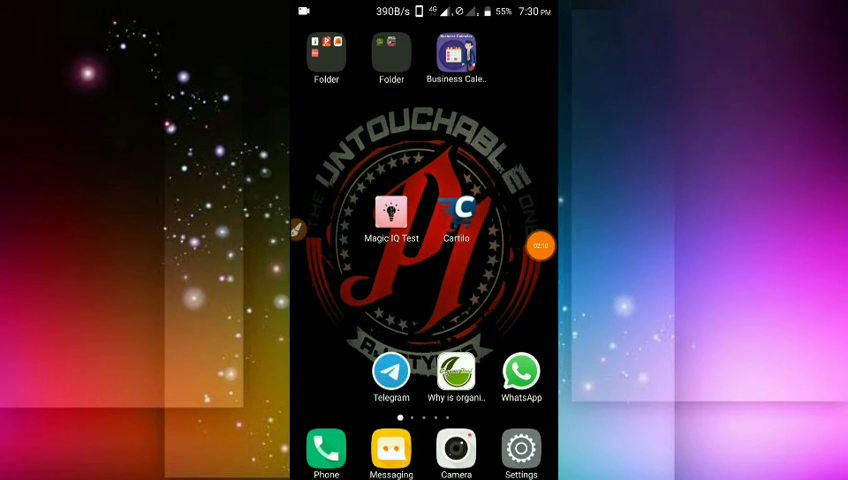
mouse_move(458, 212)
left_mouse_down()
mouse_move(455, 195)
mouse_move(455, 220)
mouse_move(459, 212)
left_mouse_up()
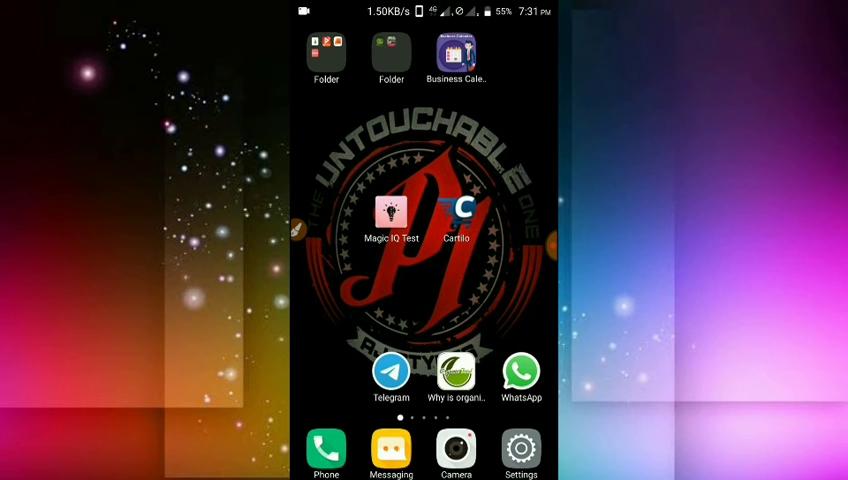